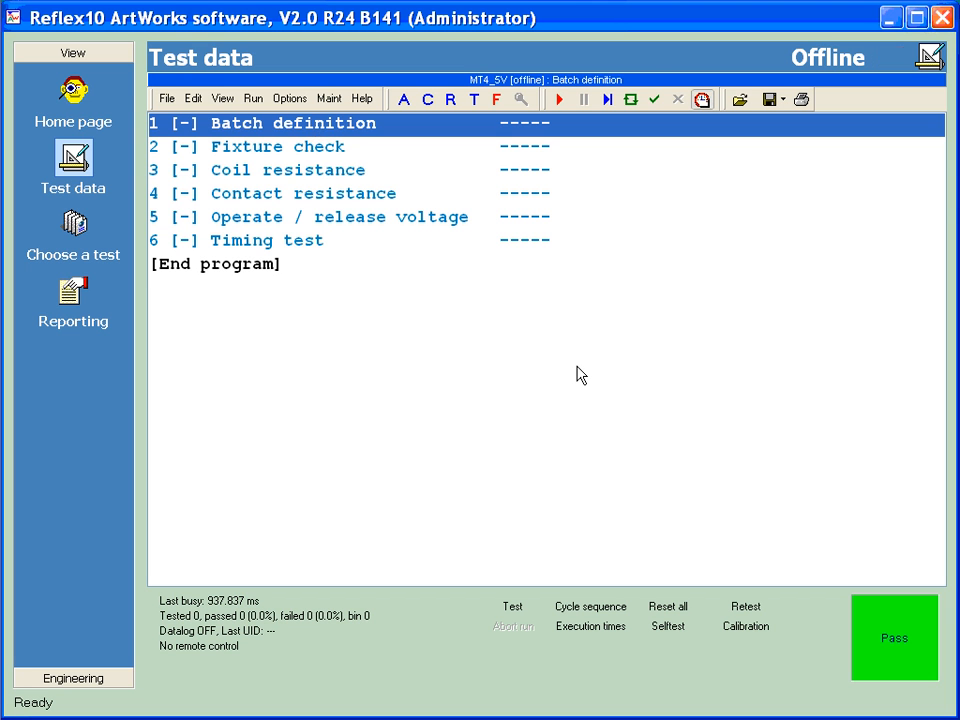
# Step: Look through the steps of the test program from Batch definition to Timing test, ending on Fixture check
pyautogui.press('Down')
pyautogui.press('Down')
pyautogui.press('Down')
pyautogui.press('Down')
pyautogui.press('Down')
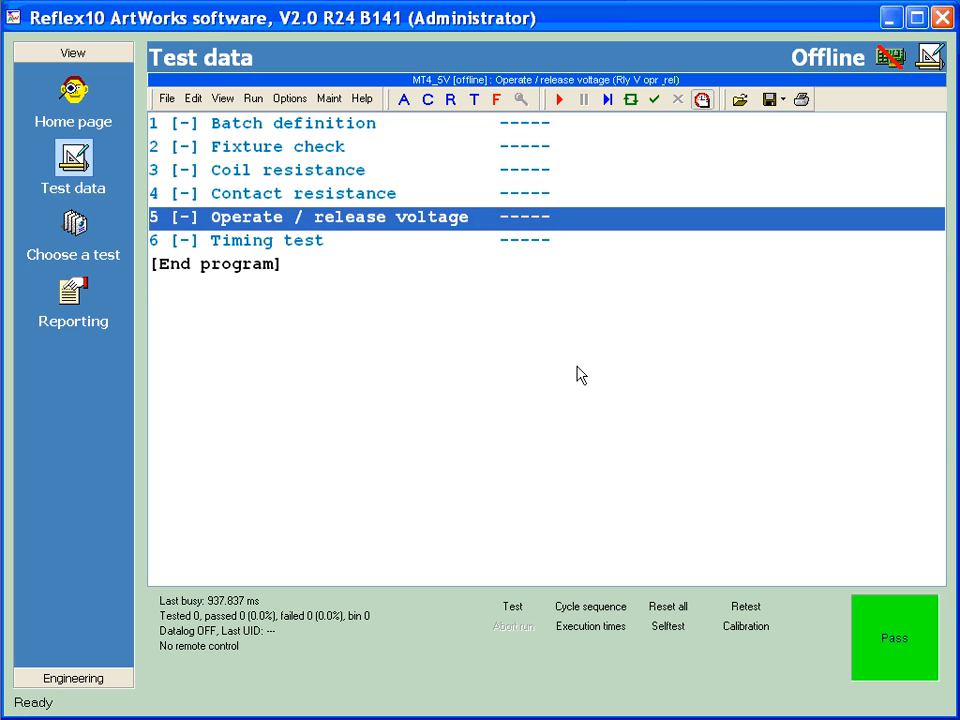
pyautogui.press('Up')
pyautogui.press('Up')
pyautogui.press('Up')
pyautogui.press('Up')
pyautogui.press('Up')
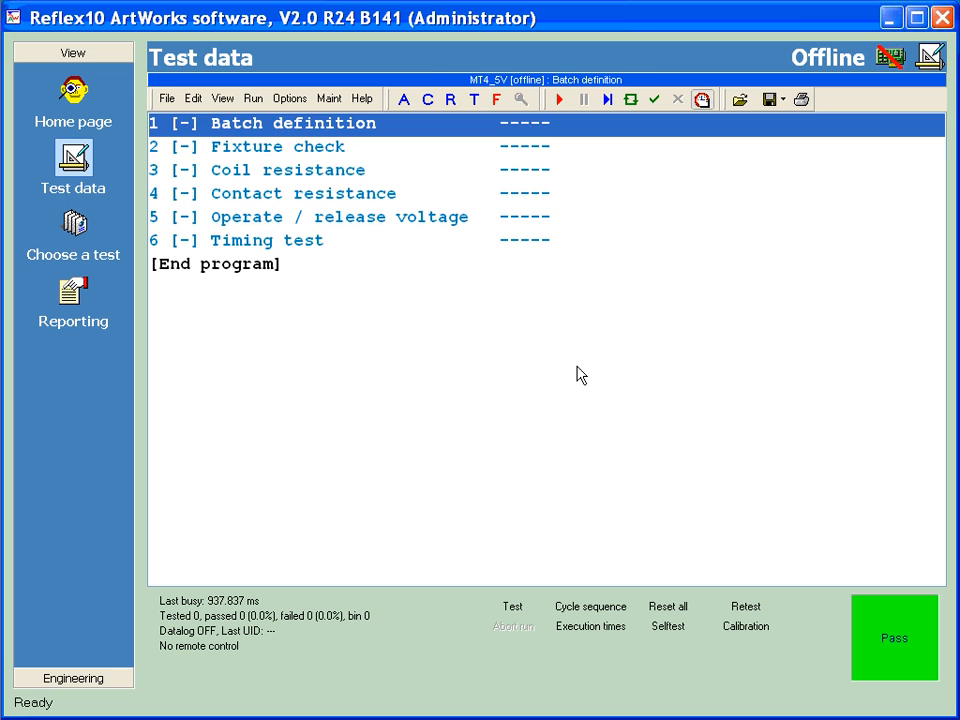
pyautogui.press('Down')
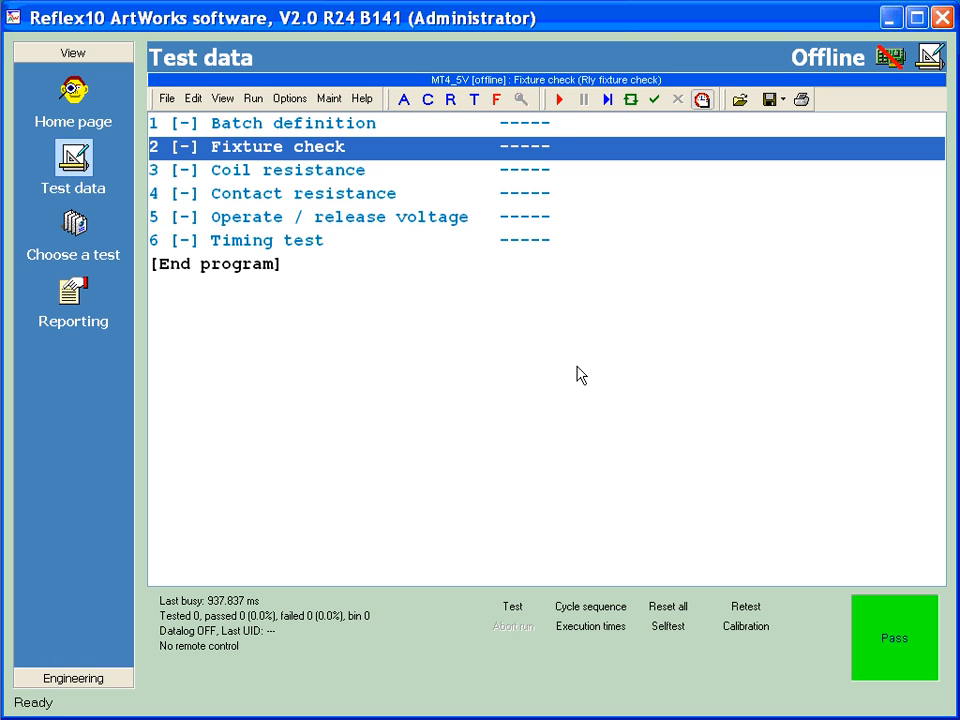
pyautogui.press('Down')
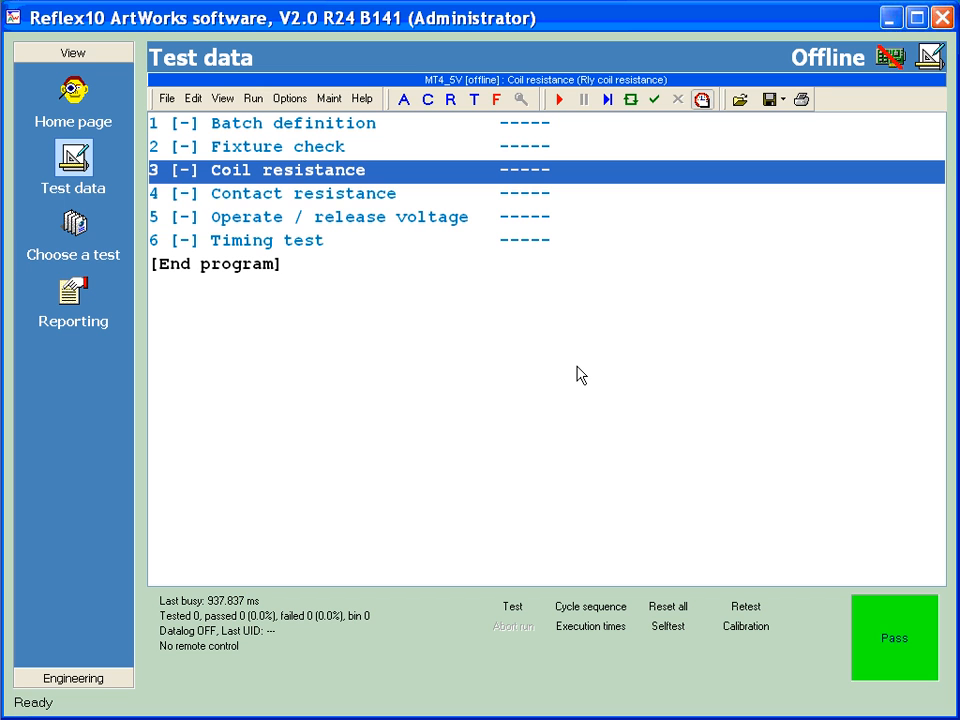
pyautogui.press('Down')
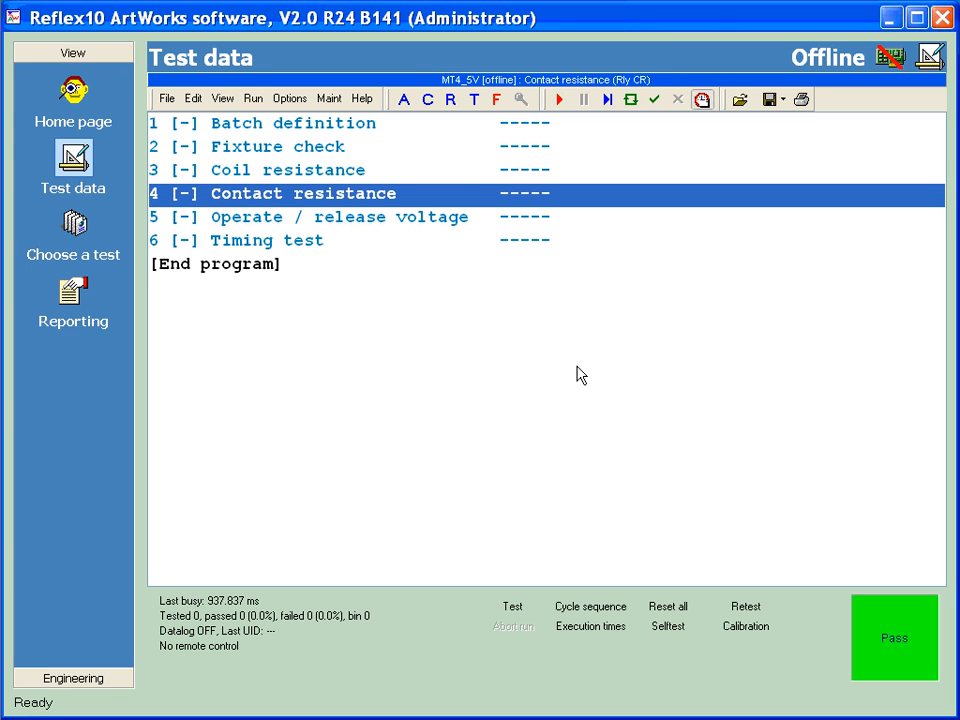
pyautogui.press('Down')
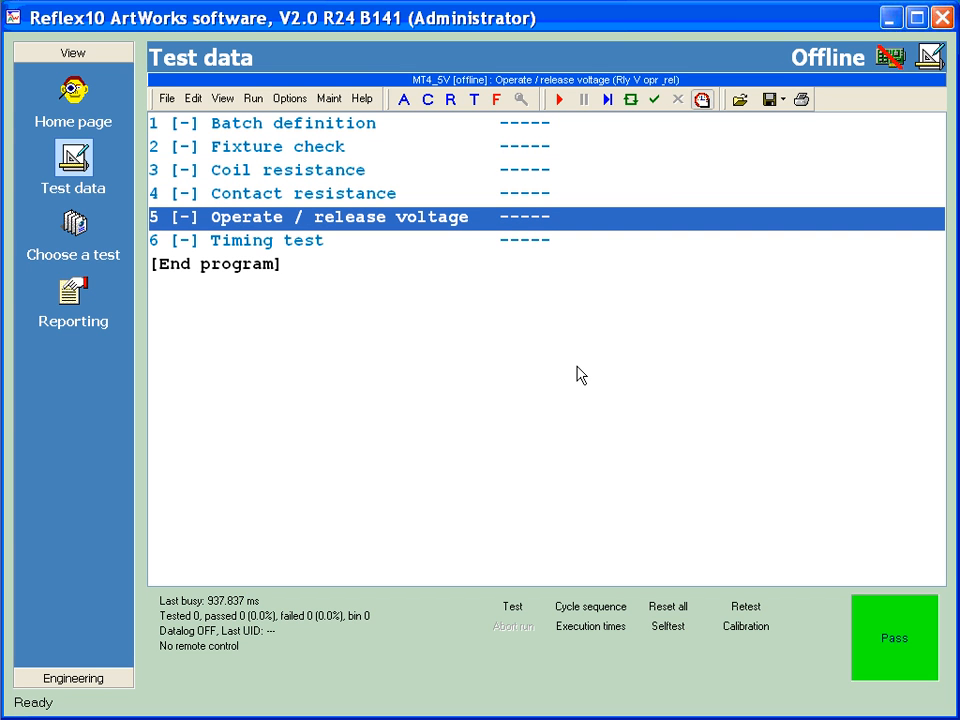
pyautogui.press('Down')
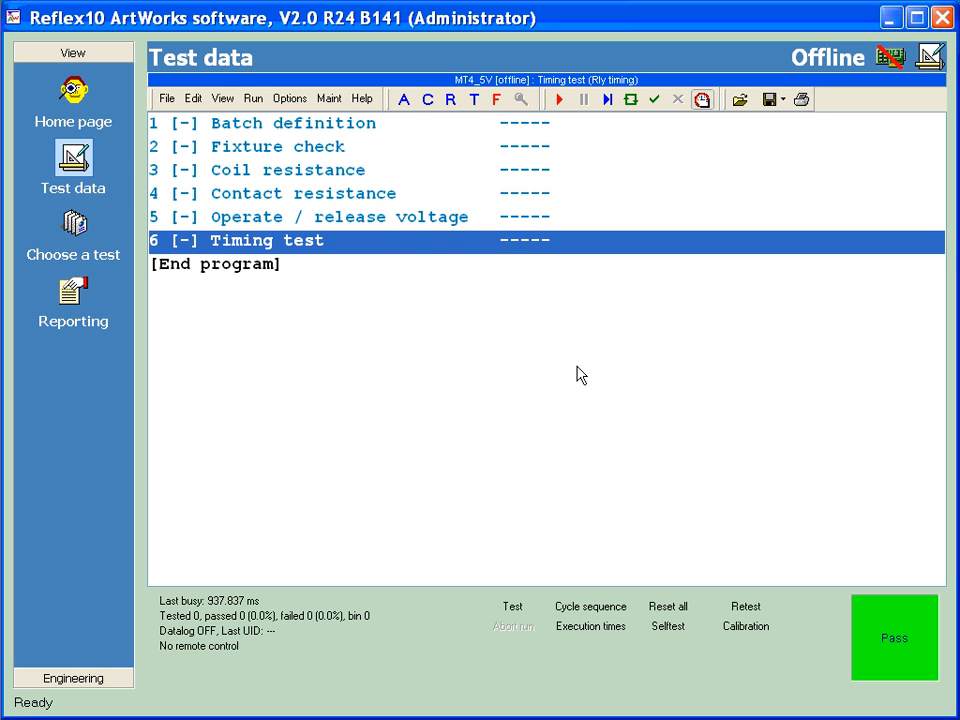
pyautogui.press('Up')
pyautogui.press('Up')
pyautogui.press('Up')
pyautogui.press('Up')
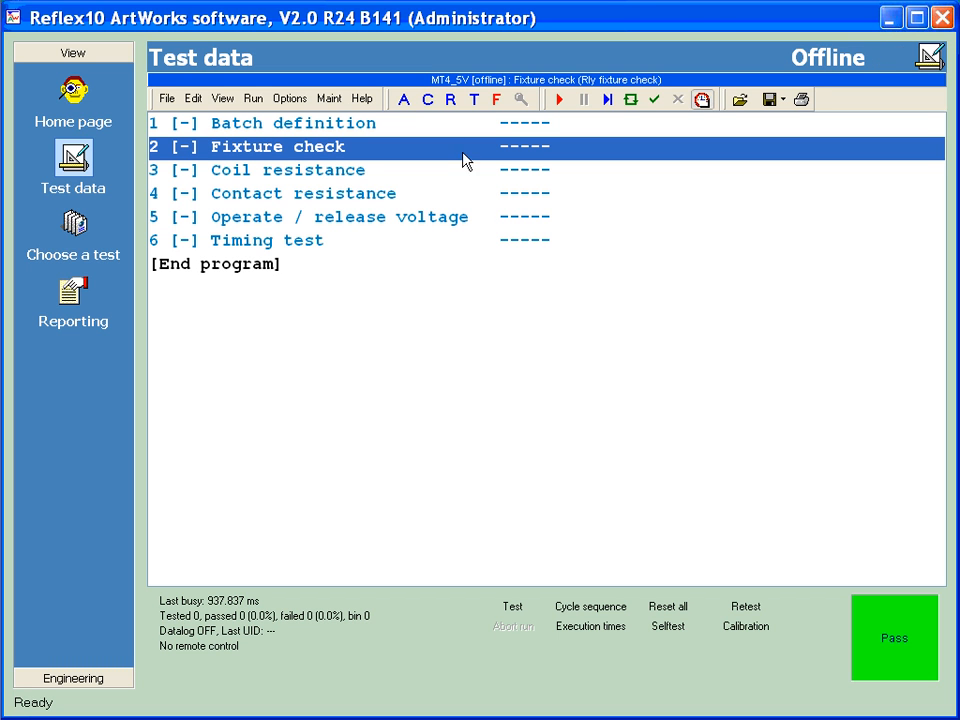
# Step: Show the condition lists of the test steps and browse those of Fixture check and Coil resistance
pyautogui.click(429, 101)
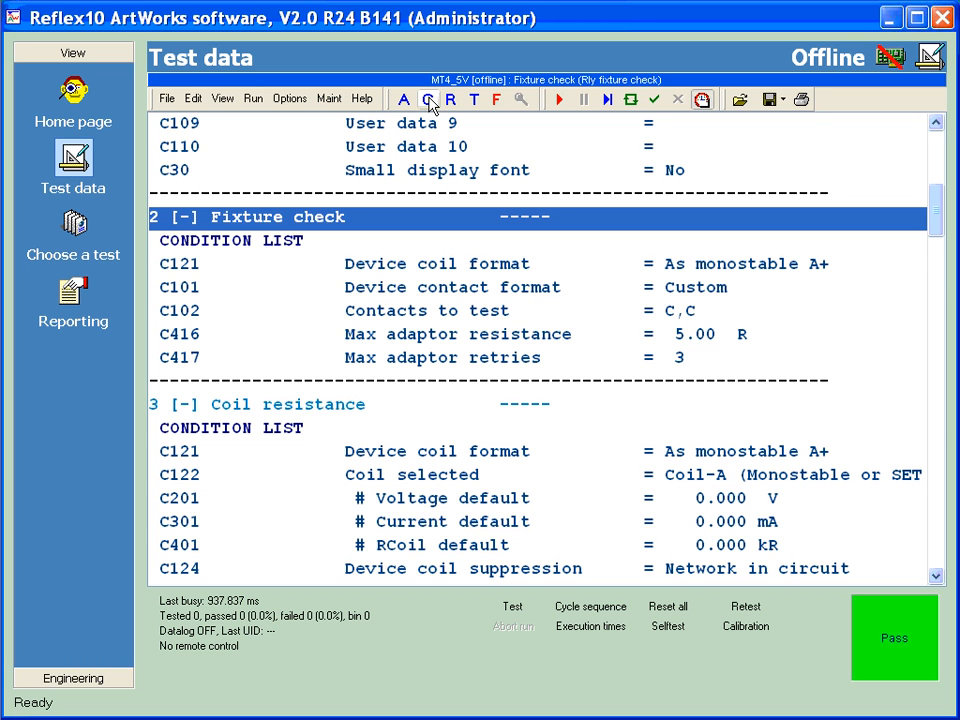
pyautogui.press('Down')
pyautogui.press('Down')
pyautogui.press('Down')
pyautogui.press('Down')
pyautogui.press('Down')
pyautogui.press('Down')
pyautogui.press('Down')
pyautogui.press('Down')
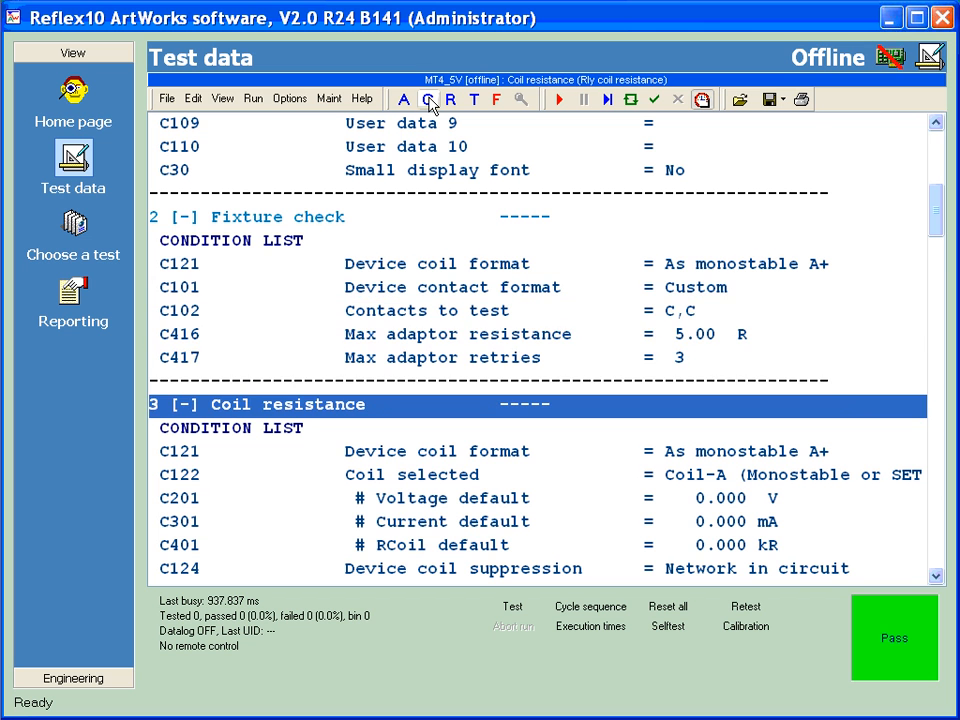
pyautogui.press('Down')
pyautogui.press('Down')
pyautogui.press('Down')
pyautogui.press('Down')
pyautogui.press('Down')
pyautogui.press('Down')
pyautogui.press('Down')
pyautogui.press('Down')
pyautogui.press('Down')
pyautogui.press('Down')
pyautogui.press('Down')
pyautogui.press('Down')
pyautogui.press('Down')
pyautogui.press('Down')
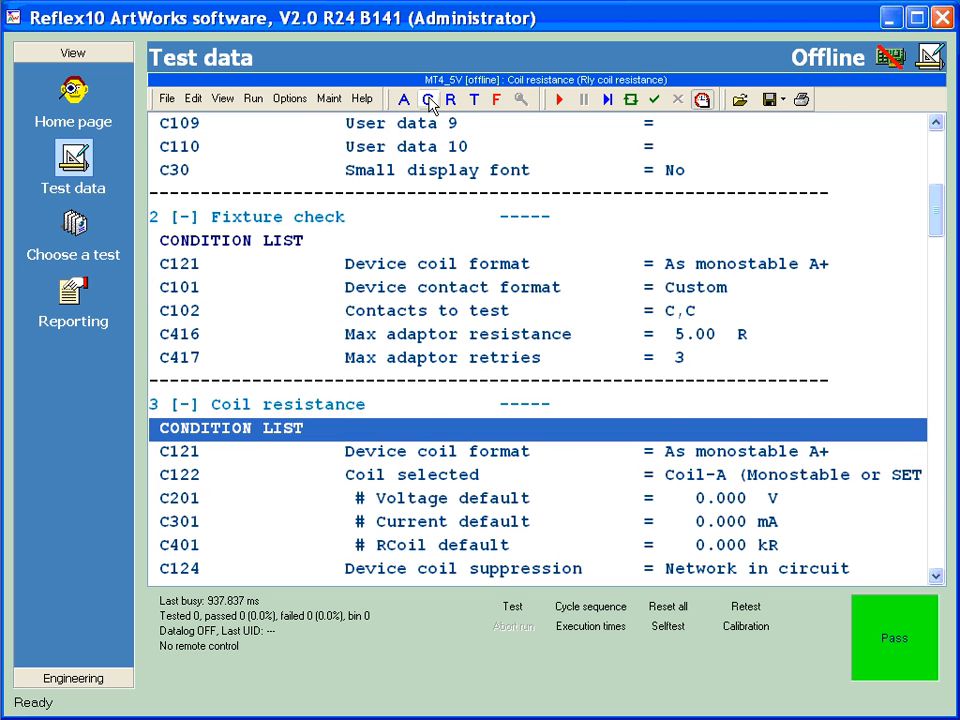
pyautogui.press('Up')
pyautogui.press('Up')
pyautogui.press('Up')
pyautogui.press('Up')
pyautogui.press('Up')
pyautogui.press('Up')
pyautogui.press('Up')
pyautogui.press('Up')
pyautogui.press('Up')
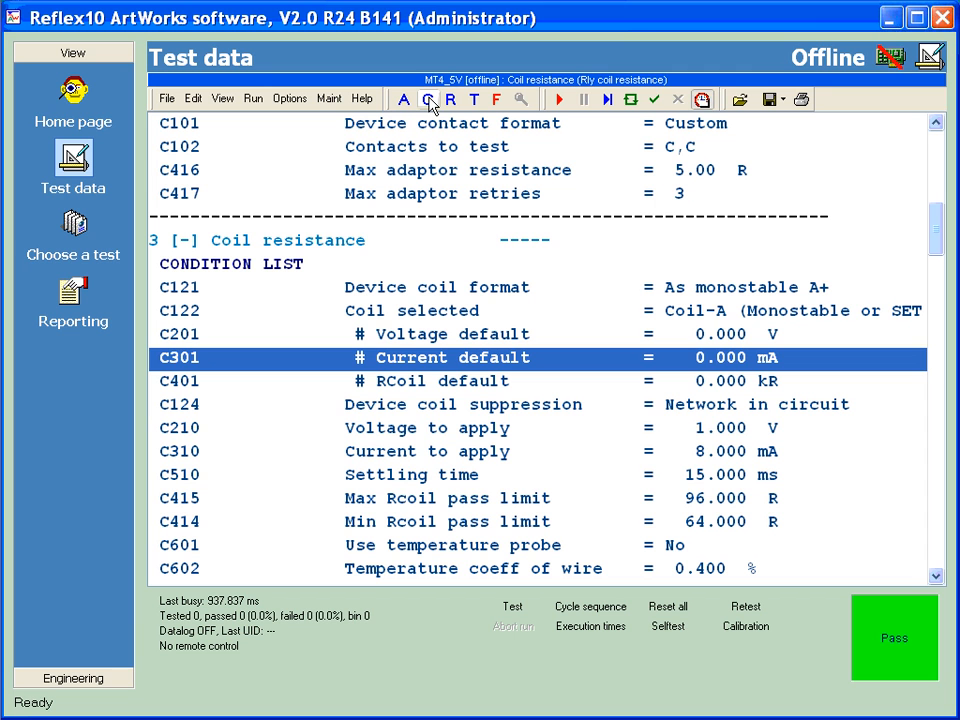
# Step: Examine the Coil resistance conditions from voltage and current to apply through the pass limits, temperature settings and measured current limits
pyautogui.press('Down')
pyautogui.press('Down')
pyautogui.press('Down')
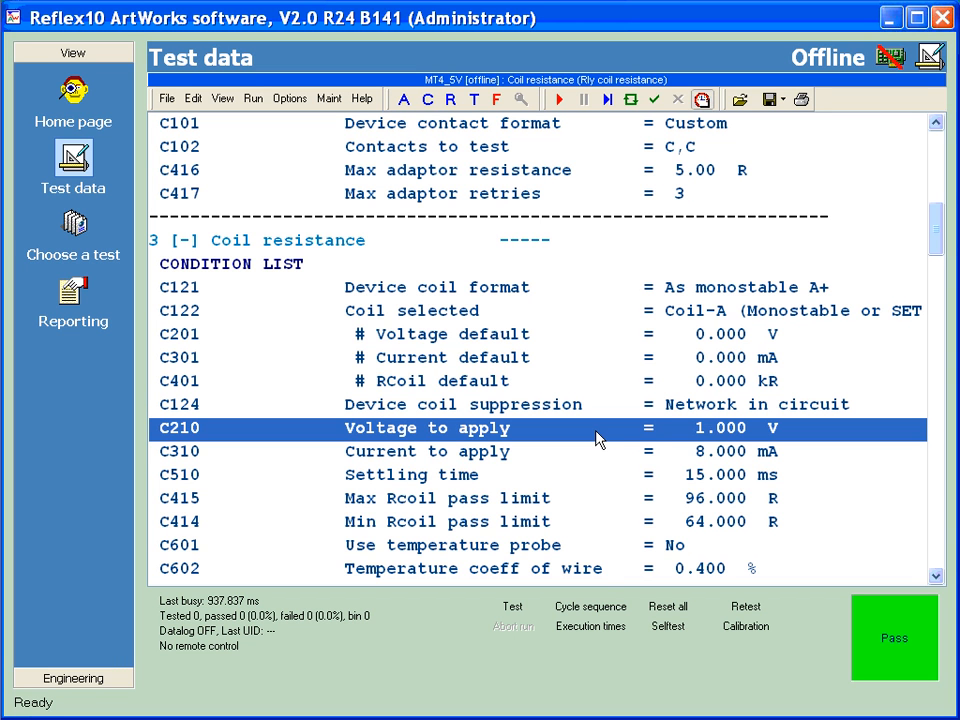
pyautogui.press('Down')
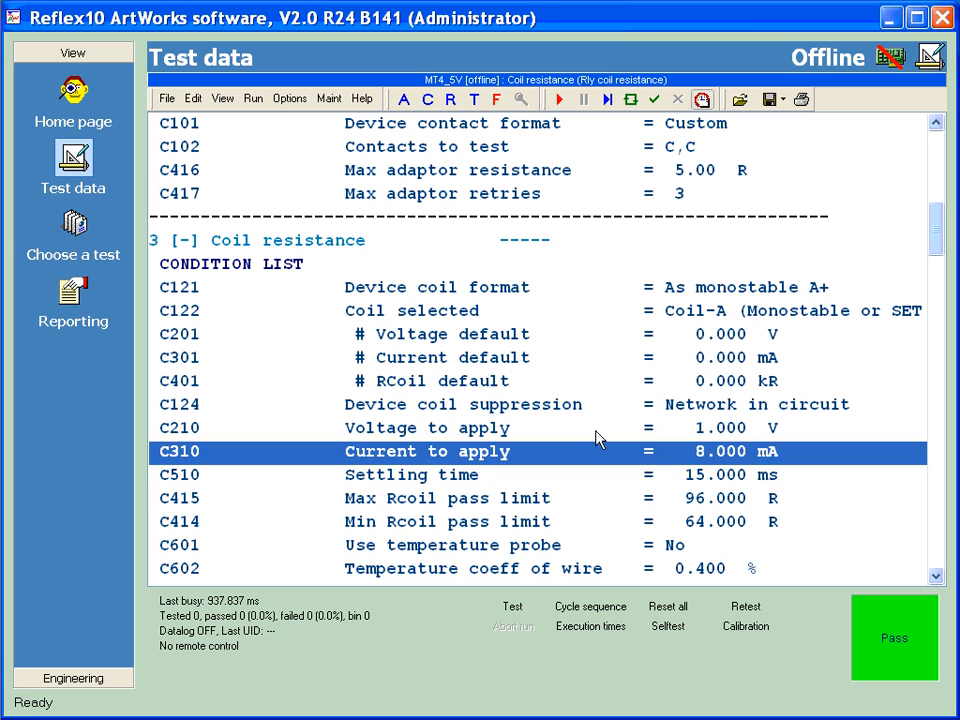
pyautogui.press('Down')
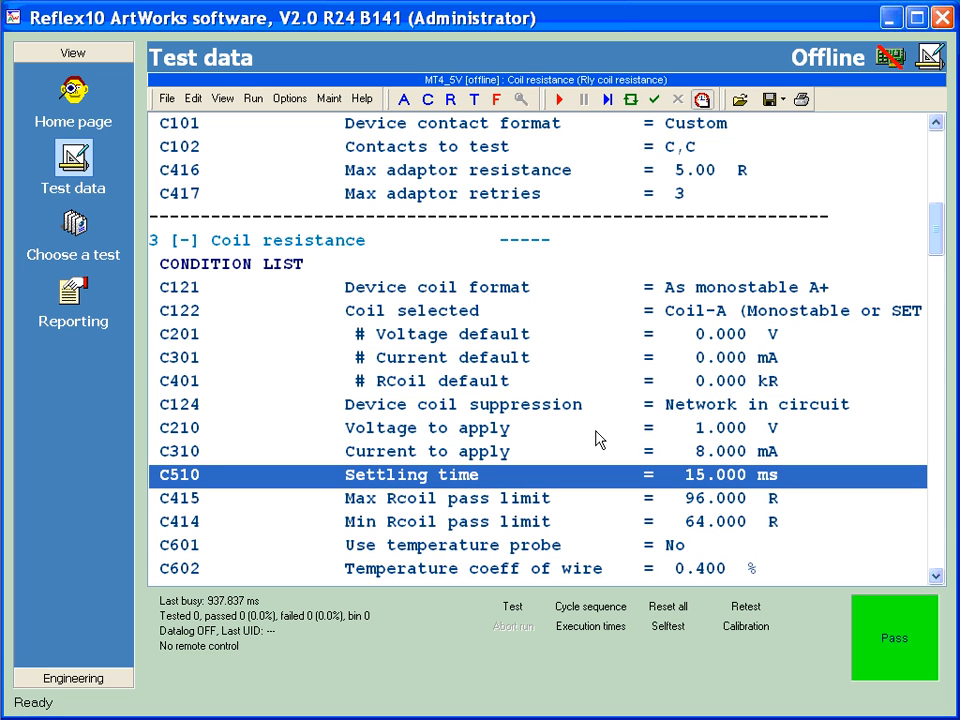
pyautogui.press('Down')
pyautogui.press('Down')
pyautogui.press('Up')
pyautogui.press('Down')
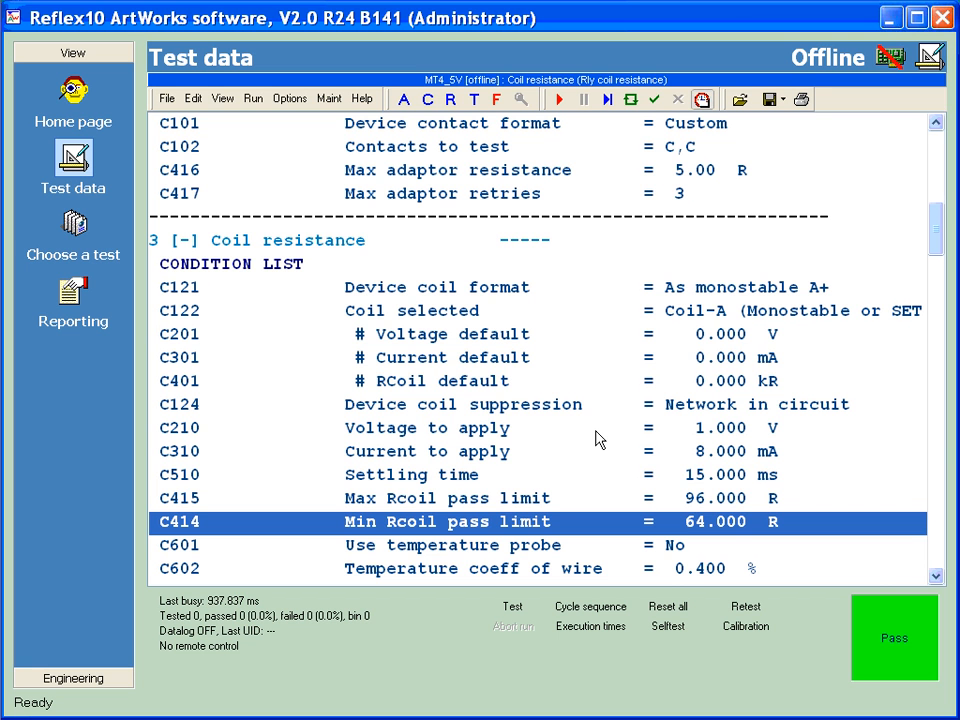
pyautogui.press('Down')
pyautogui.press('Down')
pyautogui.press('Down')
pyautogui.press('Down')
pyautogui.press('Down')
pyautogui.press('Down')
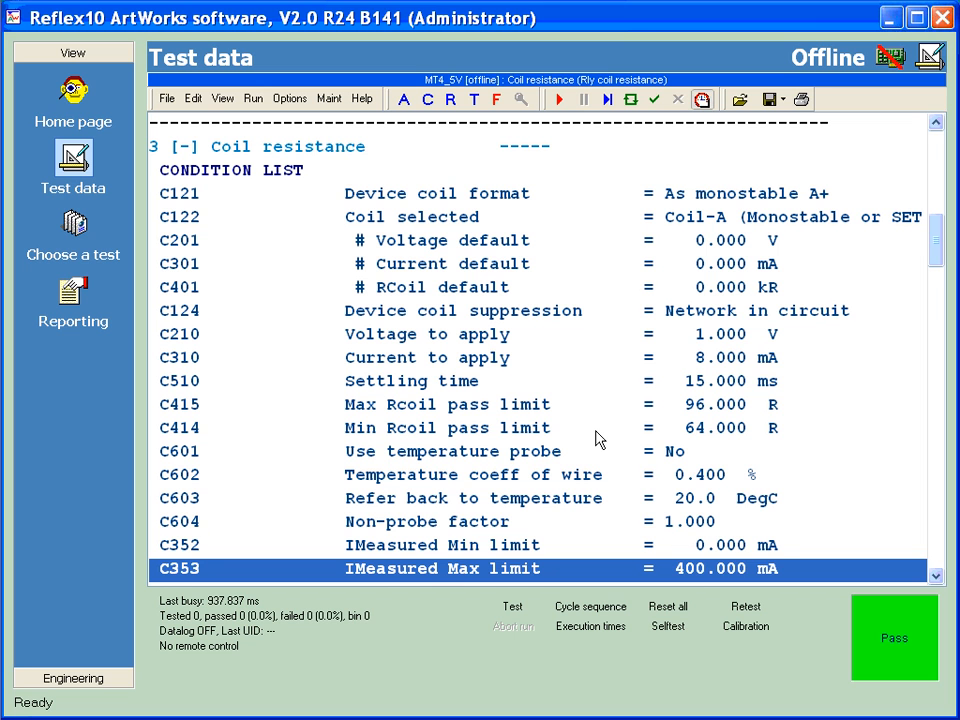
pyautogui.press('Up')
pyautogui.press('Up')
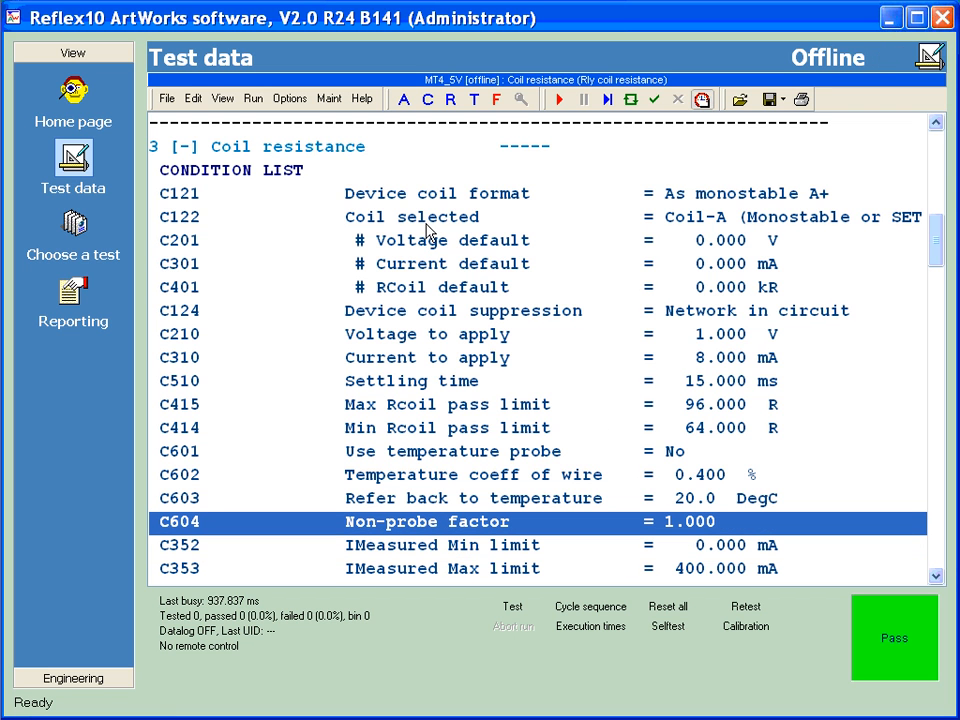
# Step: Return to the titles-only list of test steps and select Timing test
pyautogui.click(475, 100)
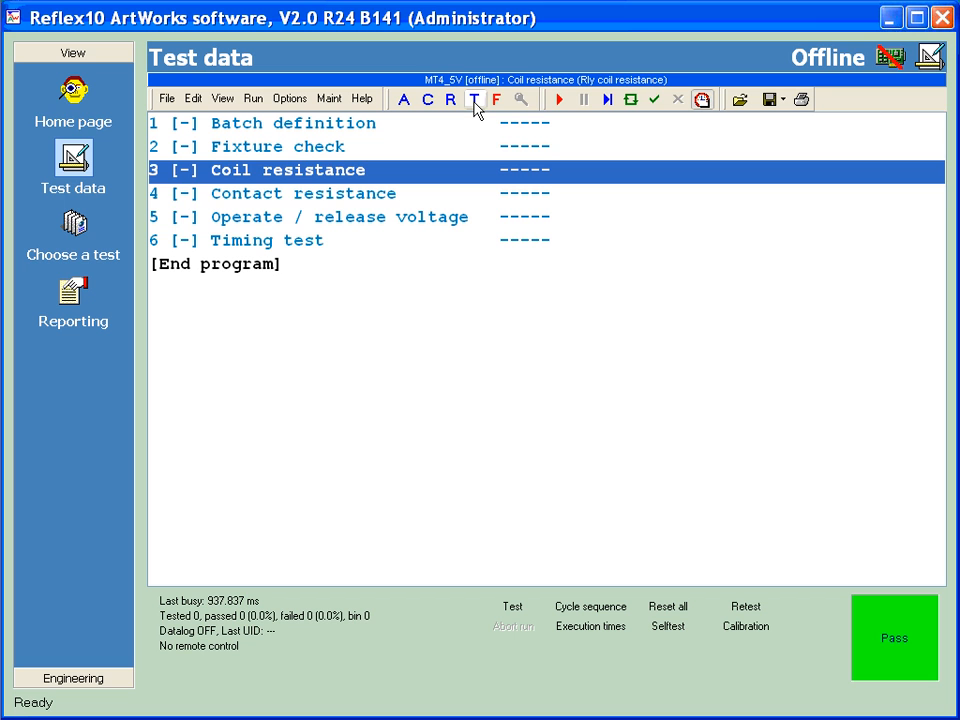
pyautogui.press('Down')
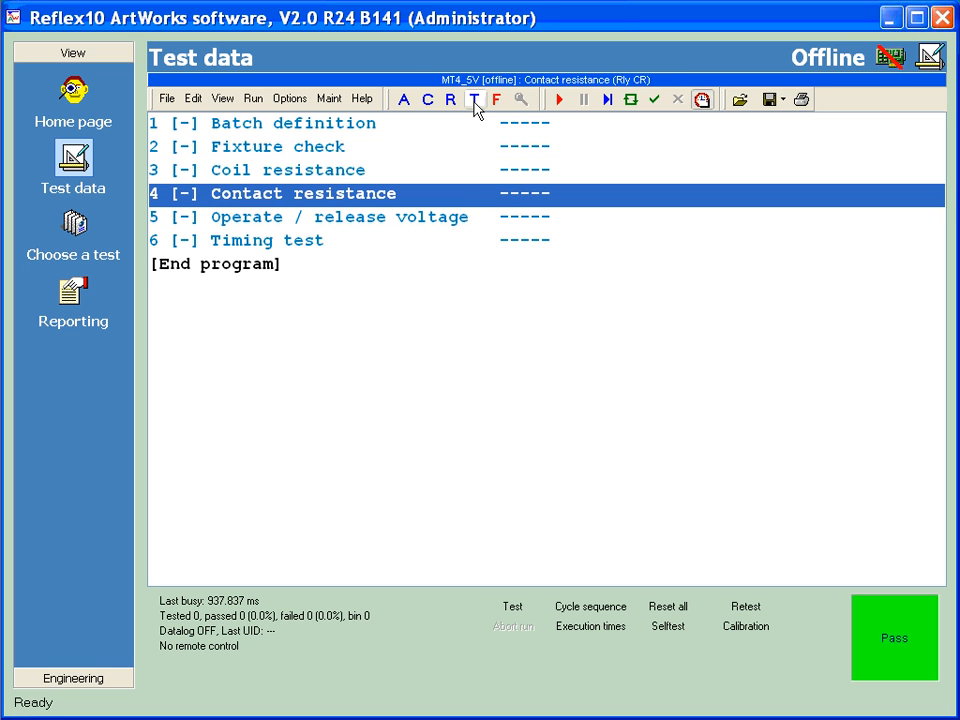
pyautogui.press('Down')
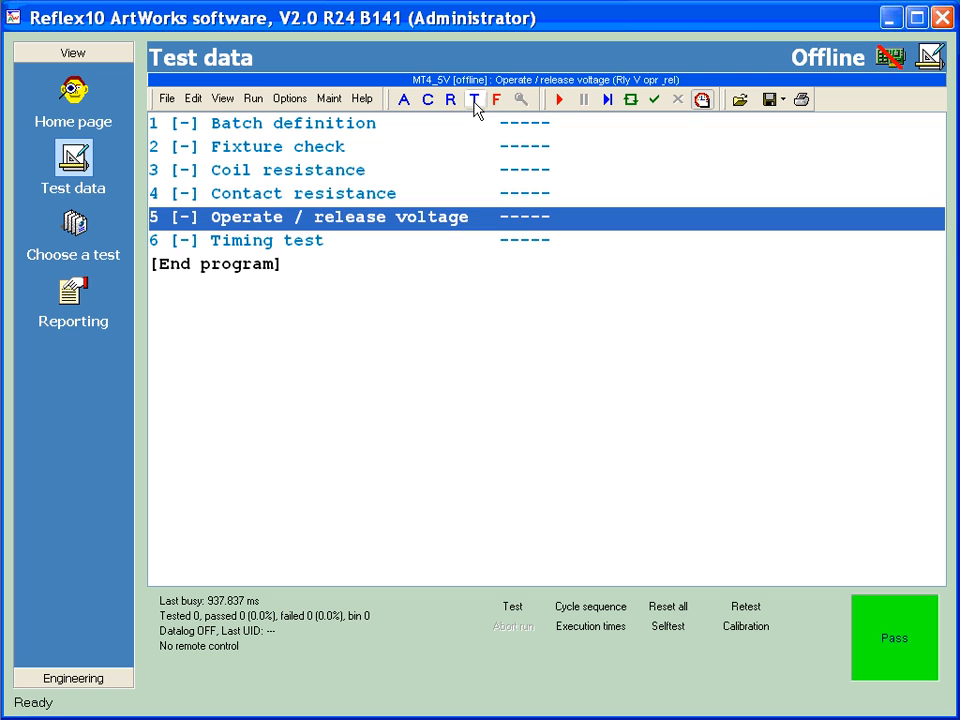
pyautogui.press('Down')
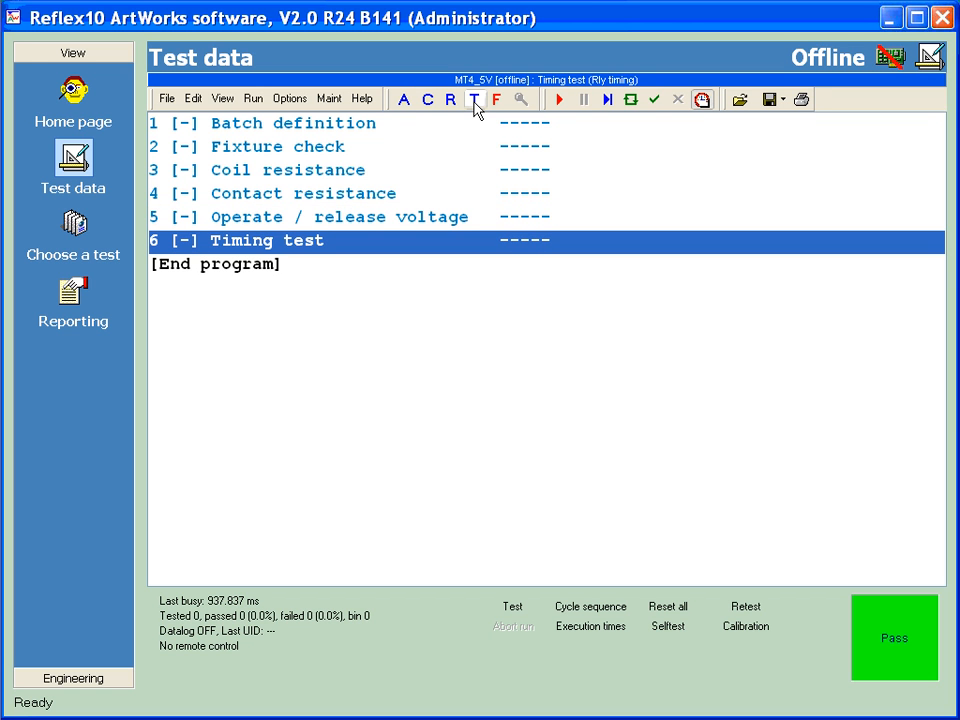
# Step: Show the condition lists, browse the conditions of Timing test, and return to the titles-only list
pyautogui.click(428, 100)
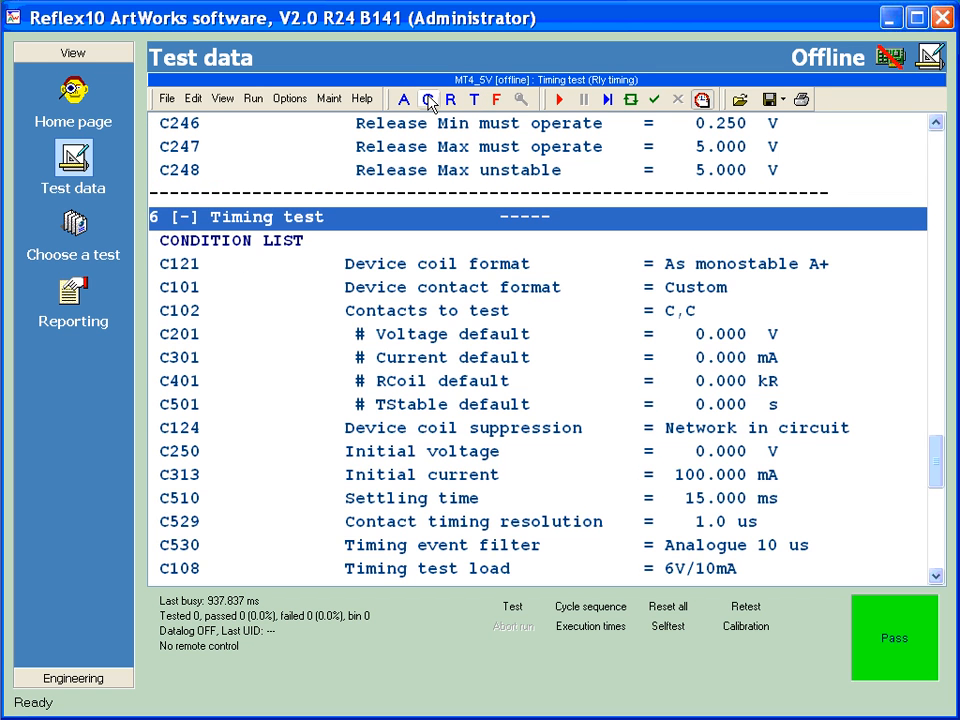
pyautogui.press('Down')
pyautogui.press('Down')
pyautogui.press('Down')
pyautogui.press('Down')
pyautogui.press('Down')
pyautogui.press('Down')
pyautogui.press('Down')
pyautogui.press('Down')
pyautogui.press('Down')
pyautogui.press('Down')
pyautogui.press('Down')
pyautogui.press('Down')
pyautogui.press('Down')
pyautogui.press('Down')
pyautogui.press('Down')
pyautogui.press('Down')
pyautogui.press('Down')
pyautogui.press('Down')
pyautogui.press('Down')
pyautogui.press('Up')
pyautogui.press('Up')
pyautogui.press('Up')
pyautogui.press('Up')
pyautogui.press('Up')
pyautogui.press('Up')
pyautogui.press('Up')
pyautogui.press('Up')
pyautogui.press('Up')
pyautogui.press('Up')
pyautogui.press('Up')
pyautogui.press('Up')
pyautogui.press('Up')
pyautogui.click(474, 100)
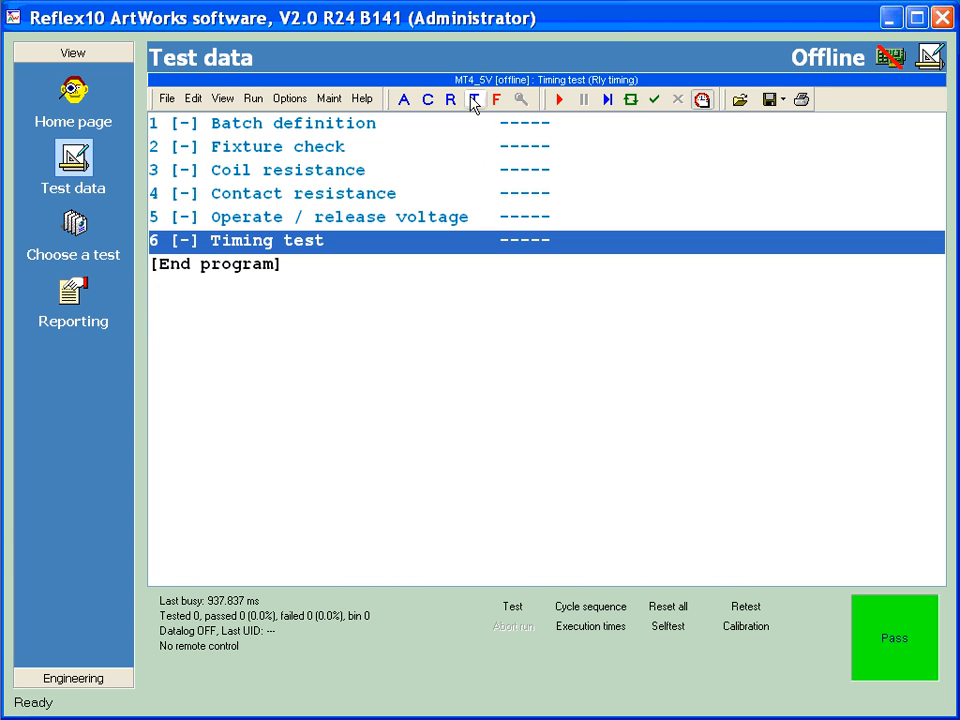
# Step: Edit the test sequence to move Coil resistance to position 5, directly before Timing test
pyautogui.doubleClick(522, 277)
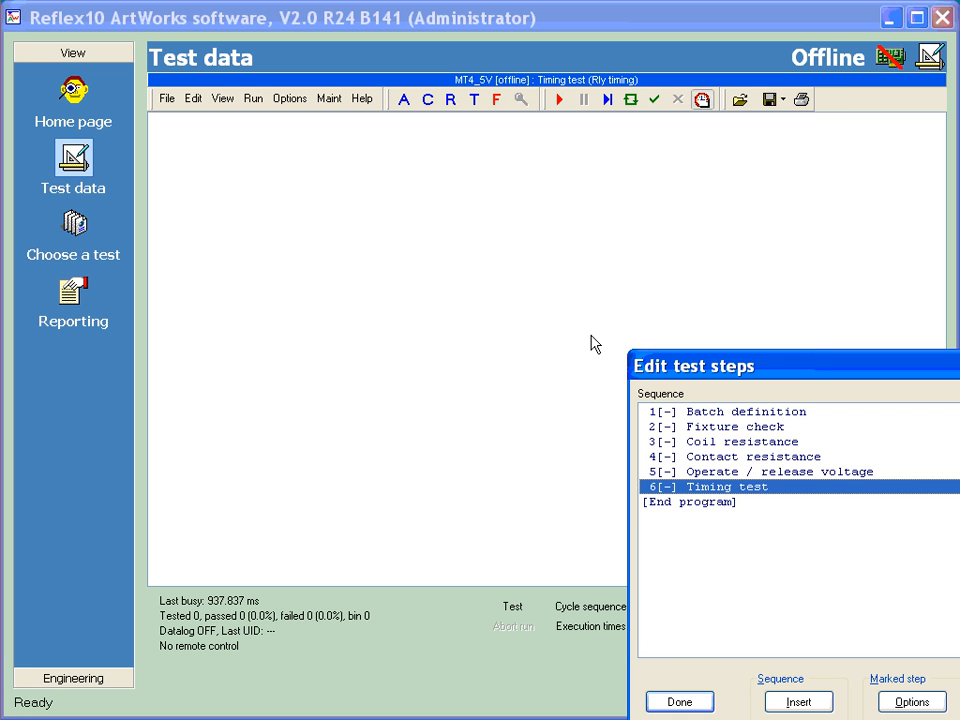
pyautogui.moveTo(673, 368); pyautogui.dragTo(415, 213)
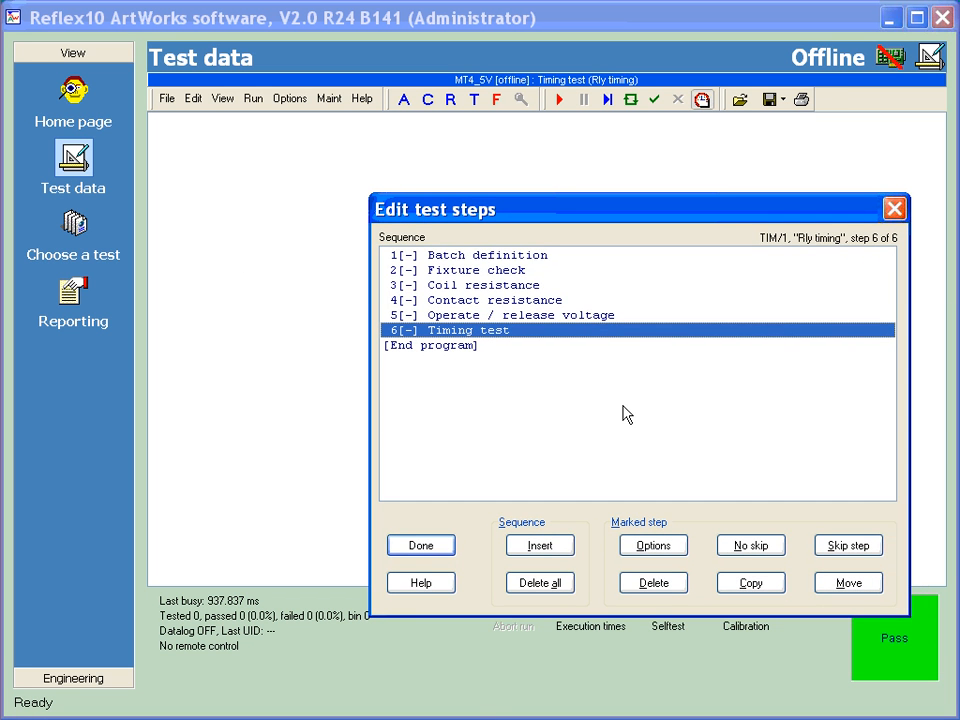
pyautogui.press('Up')
pyautogui.press('Up')
pyautogui.press('Up')
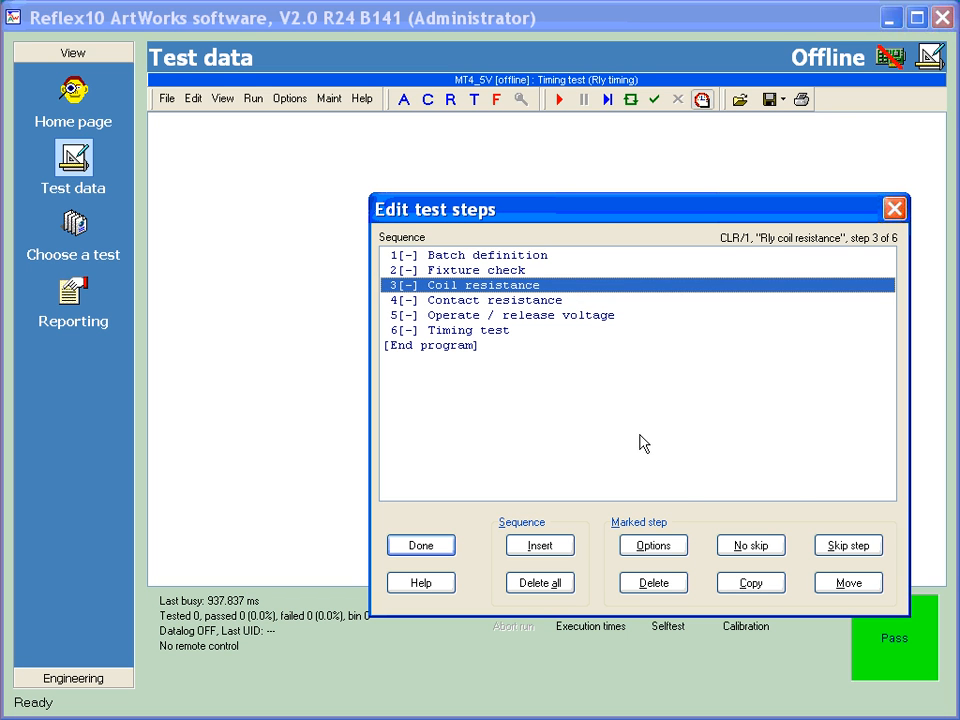
pyautogui.click(848, 582)
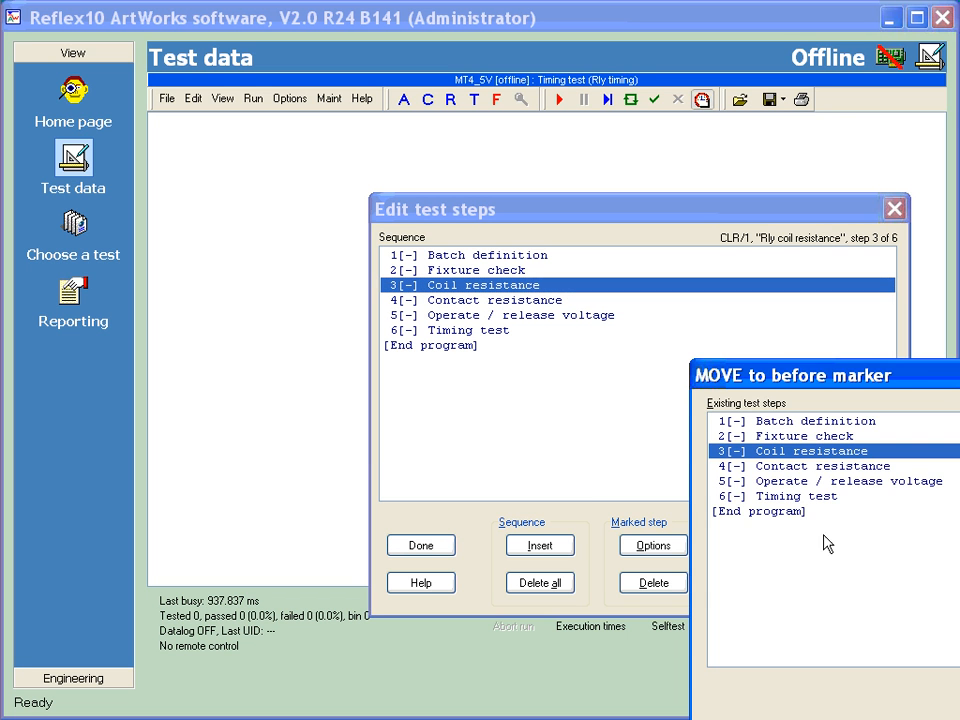
pyautogui.moveTo(756, 388)
pyautogui.mouseDown()
pyautogui.moveTo(597, 382)
pyautogui.moveTo(544, 339)
pyautogui.mouseUp()
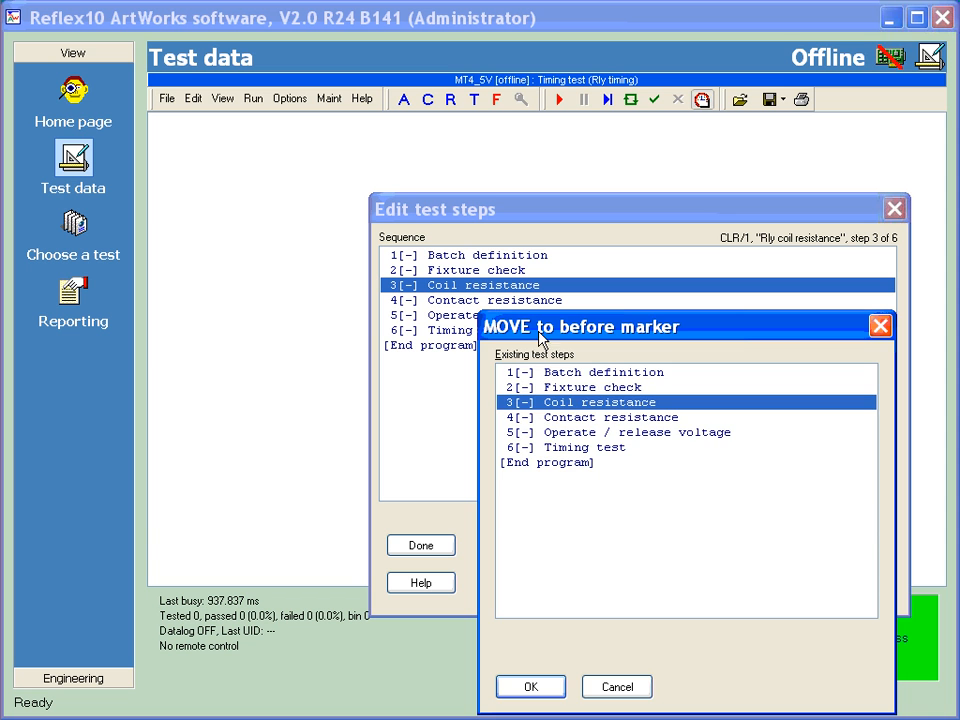
pyautogui.click(607, 436)
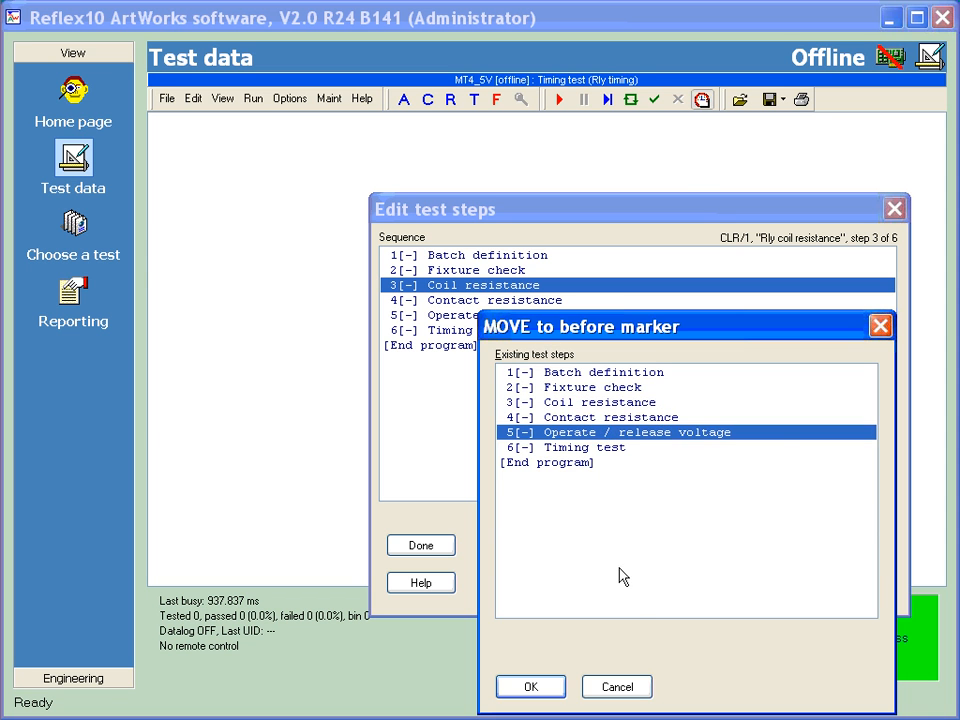
pyautogui.click(553, 688)
pyautogui.click(446, 550)
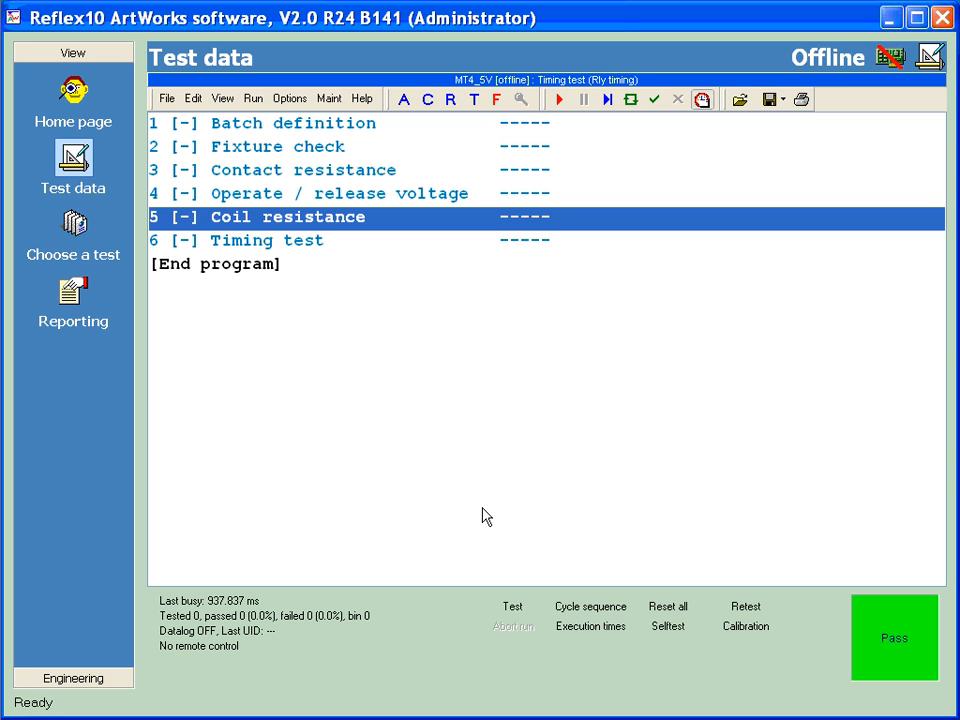
# Step: Insert a Delay step from the available test types into the test sequence directly before Coil resistance
pyautogui.rightClick(482, 508)
pyautogui.moveTo(670, 386); pyautogui.dragTo(328, 220)
pyautogui.click(453, 536)
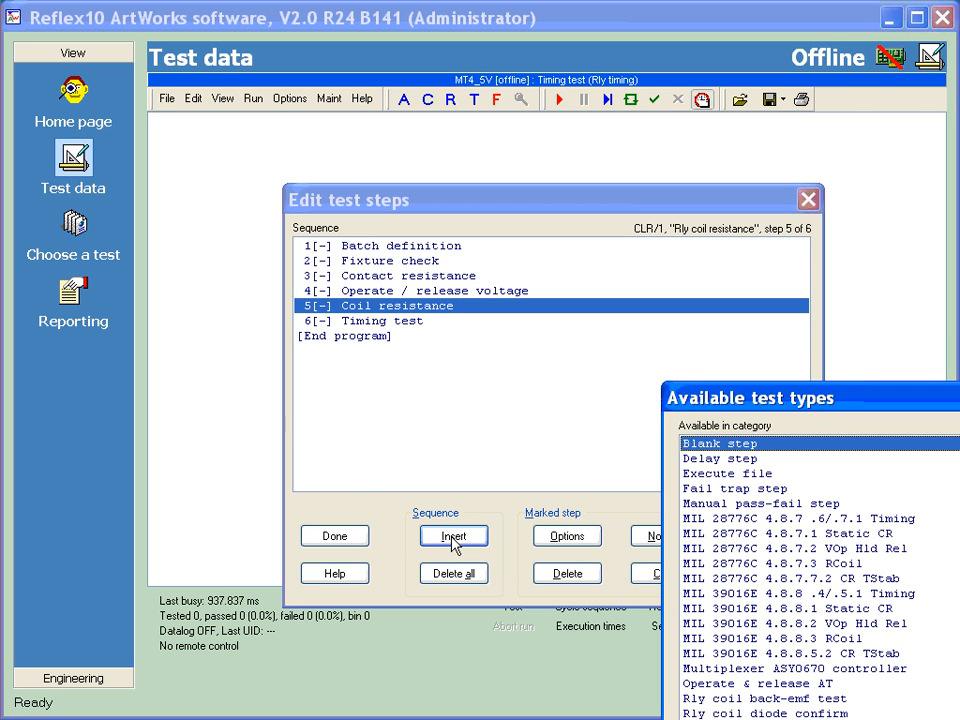
pyautogui.click(720, 459)
pyautogui.moveTo(714, 400); pyautogui.dragTo(477, 312)
pyautogui.click(505, 700)
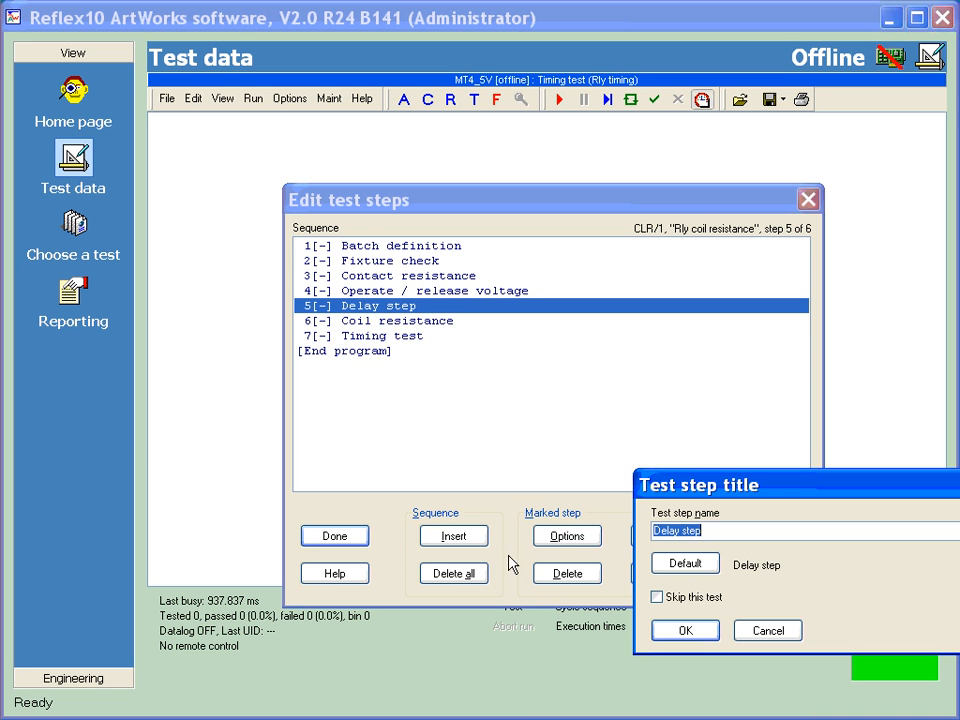
# Step: Name the inserted delay step My Delay and finish editing the test sequence
pyautogui.moveTo(669, 484); pyautogui.dragTo(437, 360)
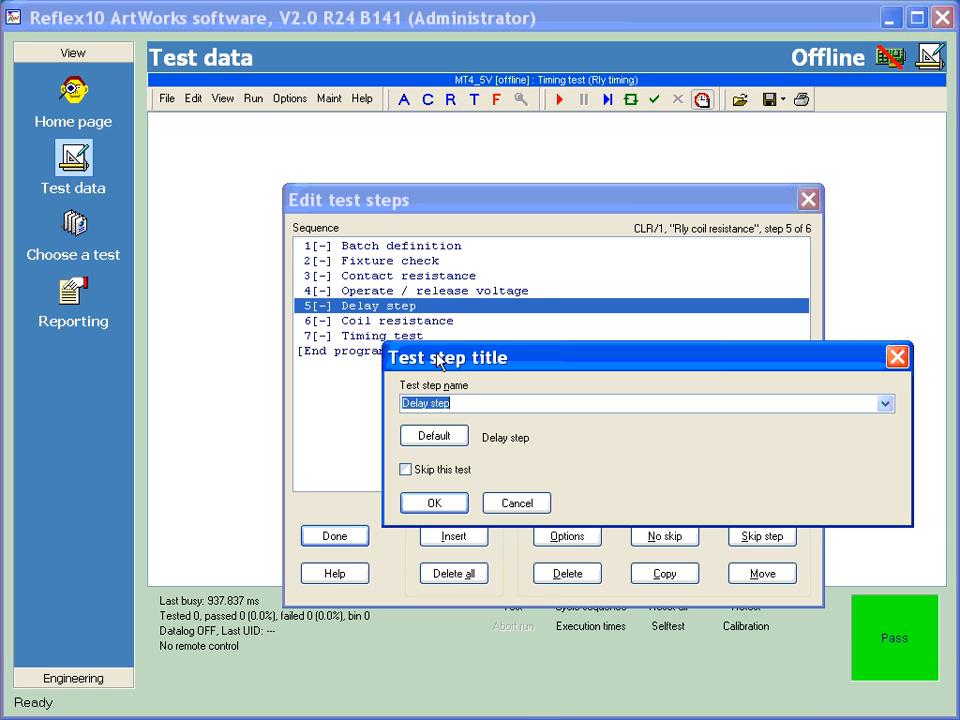
pyautogui.write('My Delay')
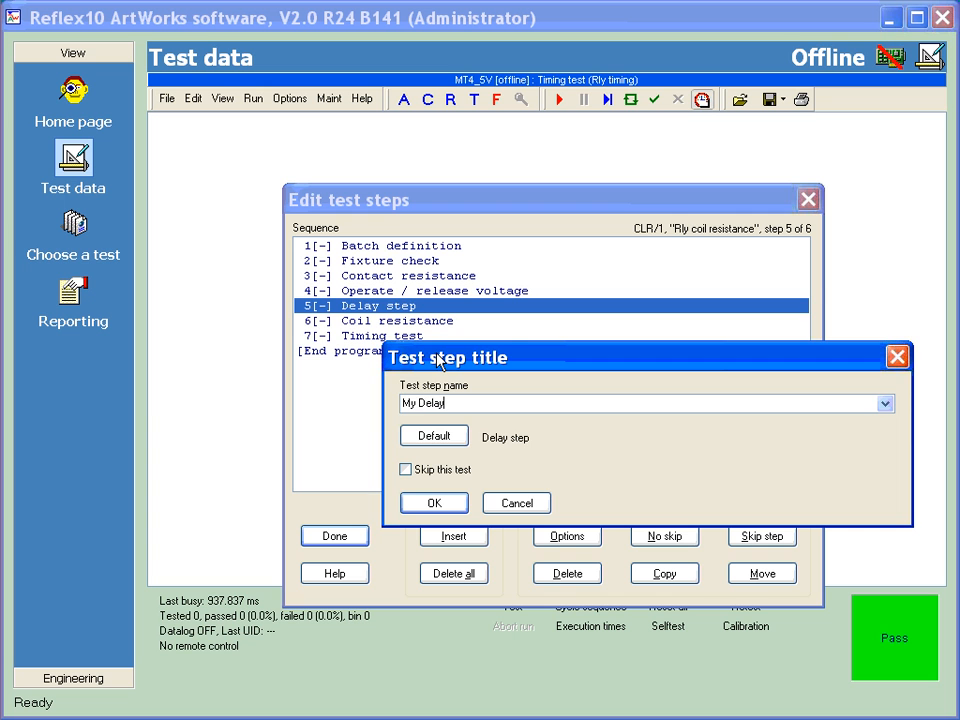
pyautogui.click(434, 502)
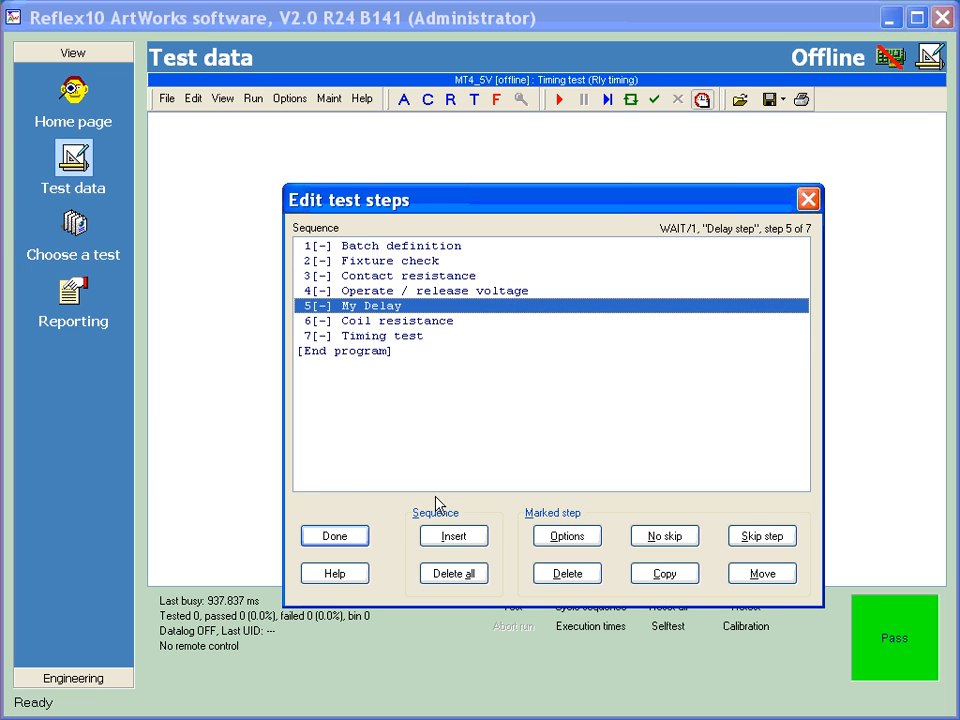
pyautogui.click(358, 540)
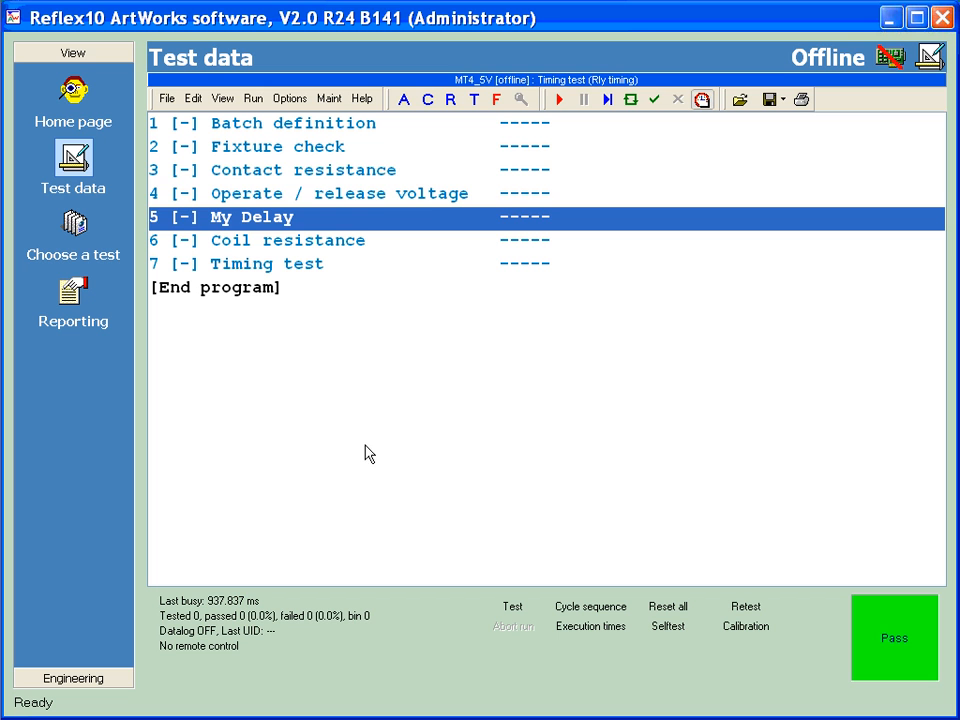
# Step: Set the Delay required condition of the My Delay step to 3 s and return to the titles-only list
pyautogui.press('Up')
pyautogui.press('Up')
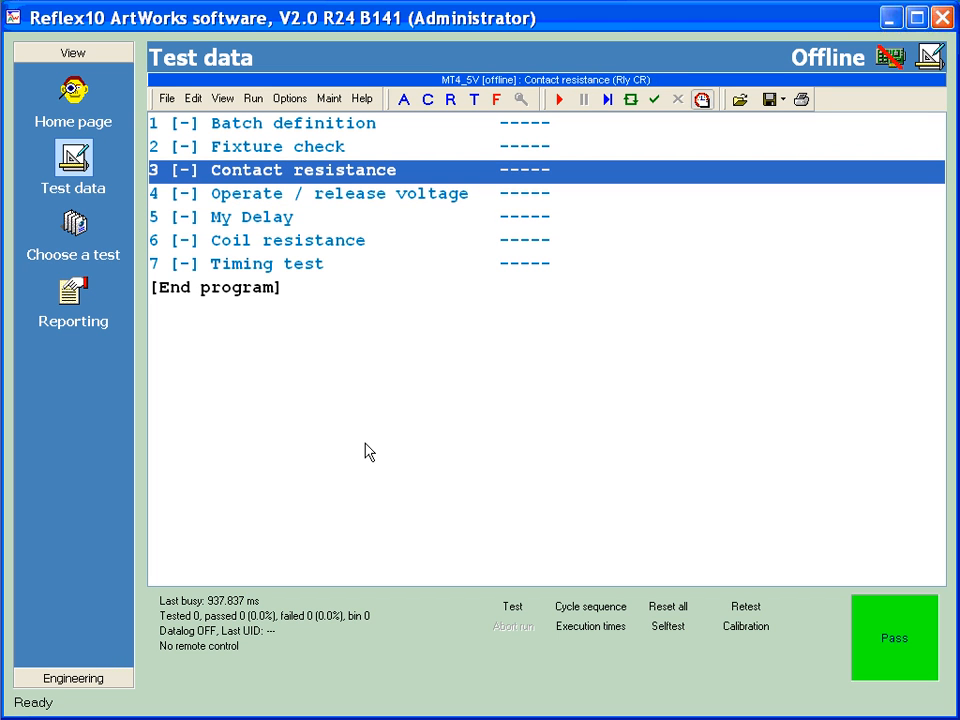
pyautogui.press('Down')
pyautogui.press('Down')
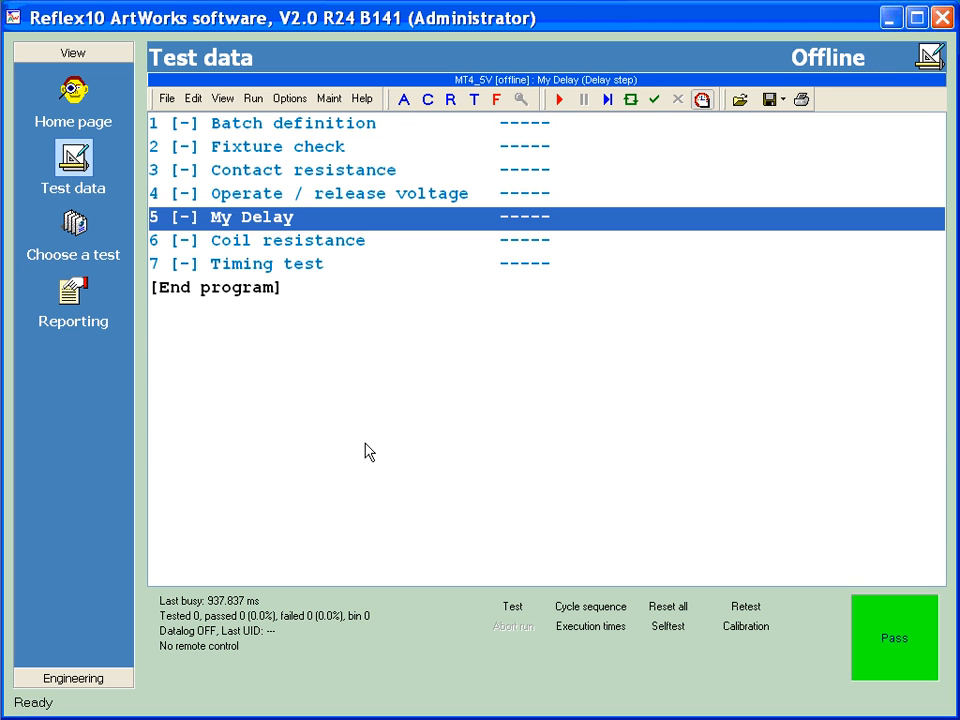
pyautogui.press('c')
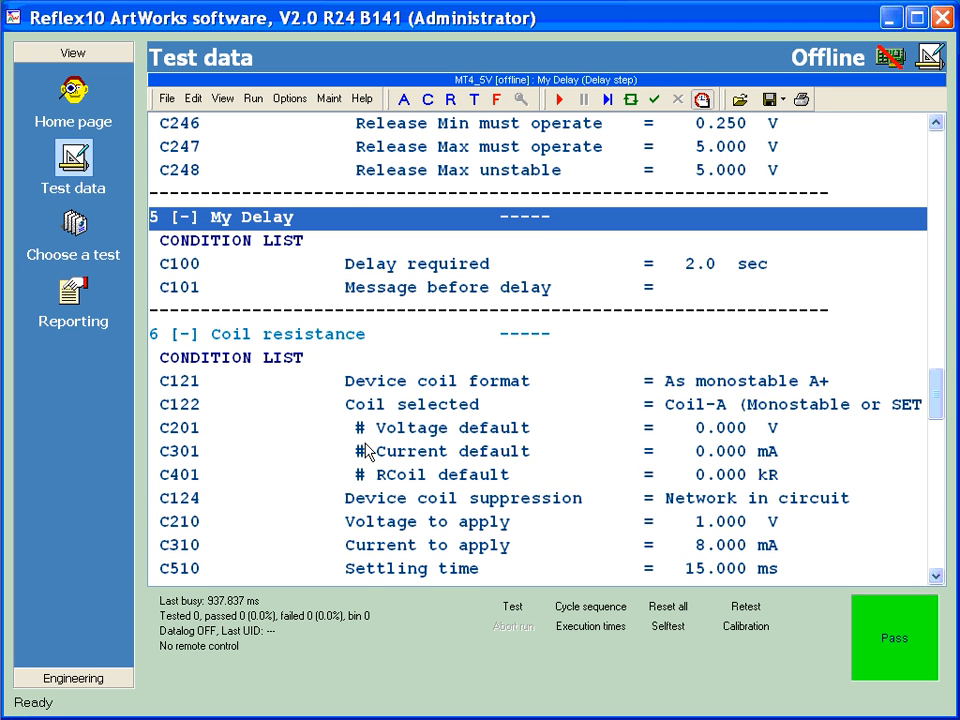
pyautogui.press('Down')
pyautogui.press('Down')
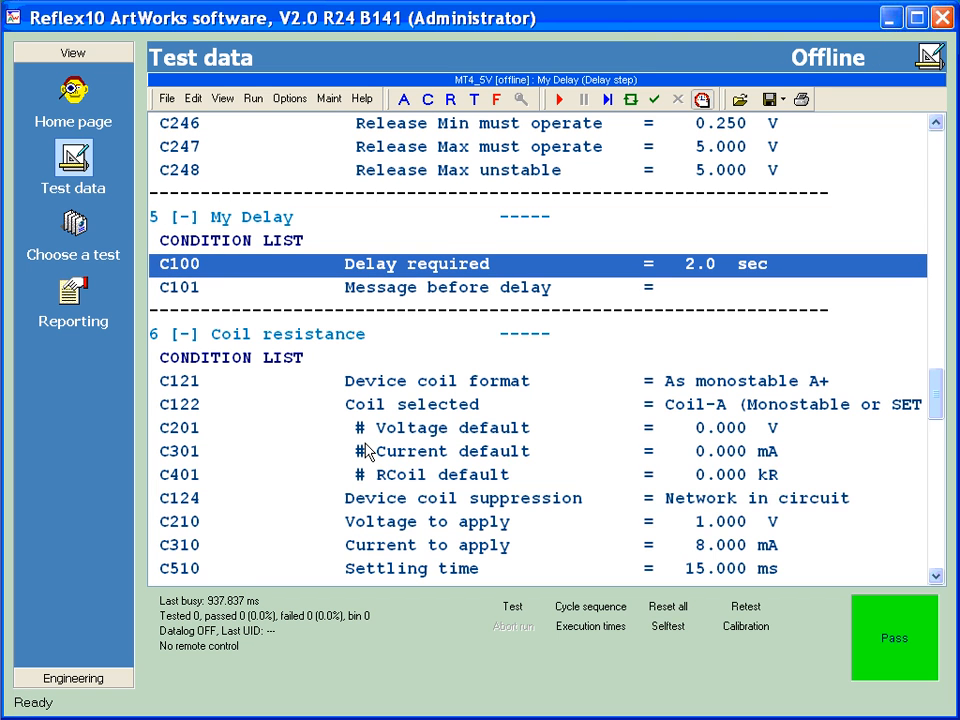
pyautogui.press('Return')
pyautogui.moveTo(686, 424); pyautogui.dragTo(406, 278)
pyautogui.write('3s')
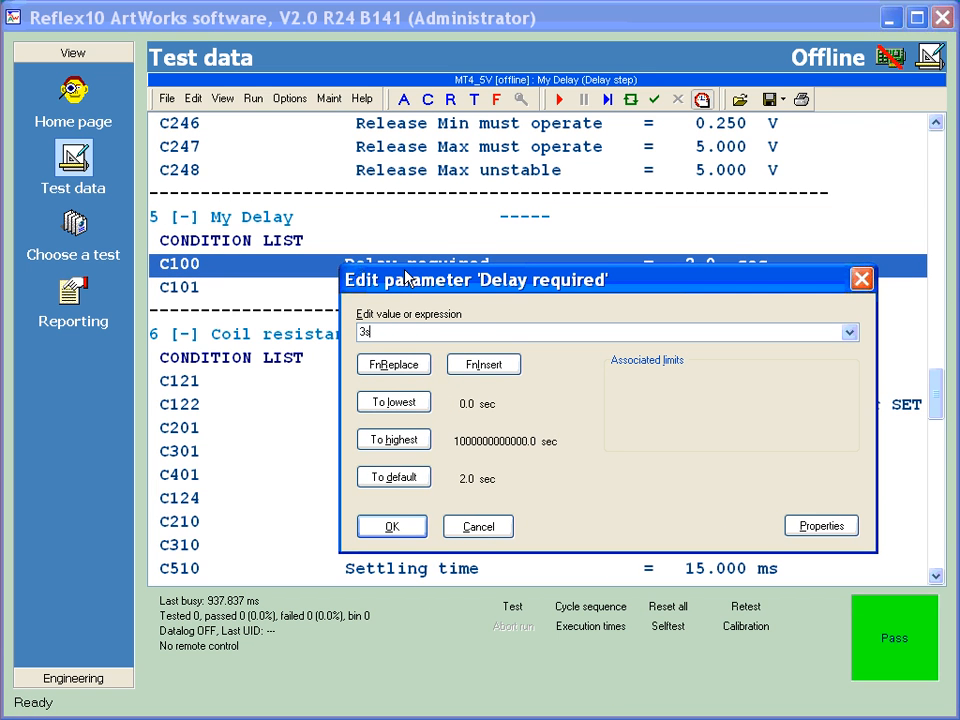
pyautogui.press('Return')
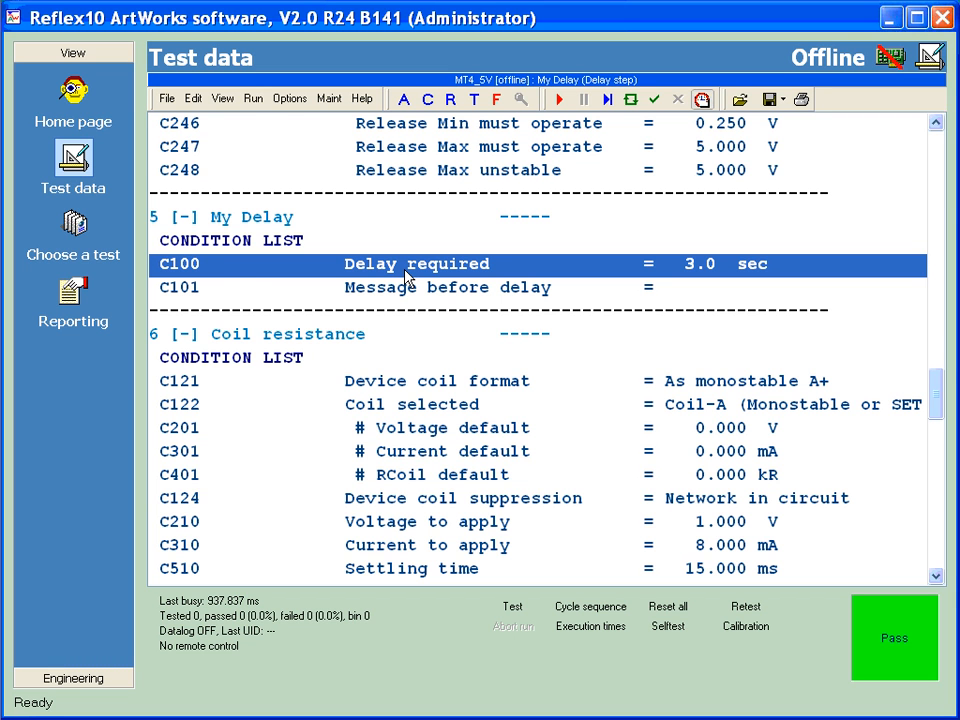
pyautogui.press('t')
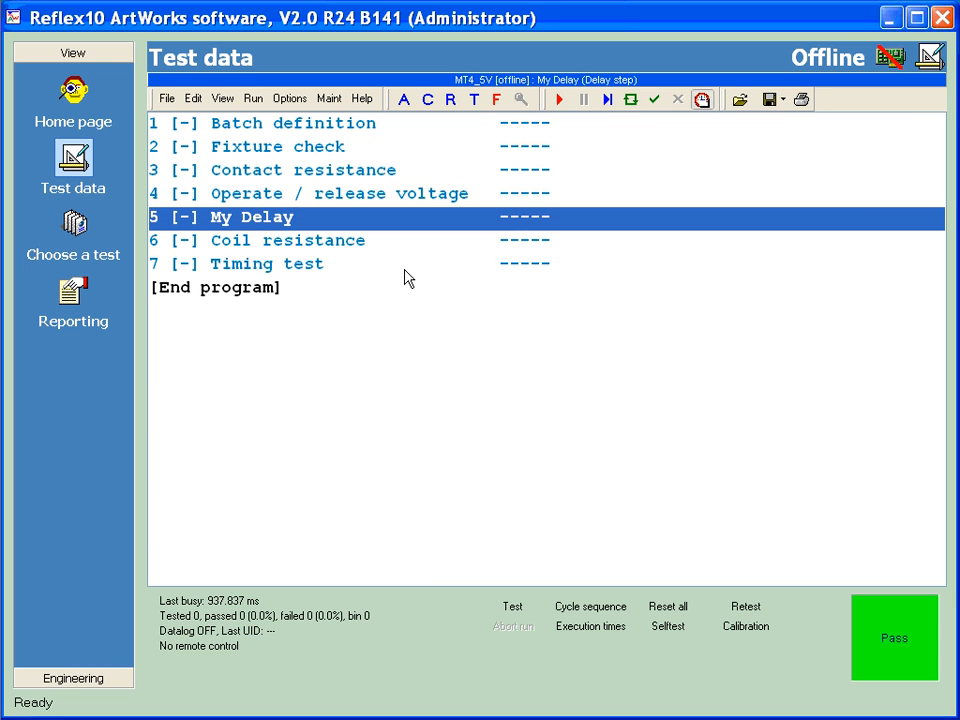